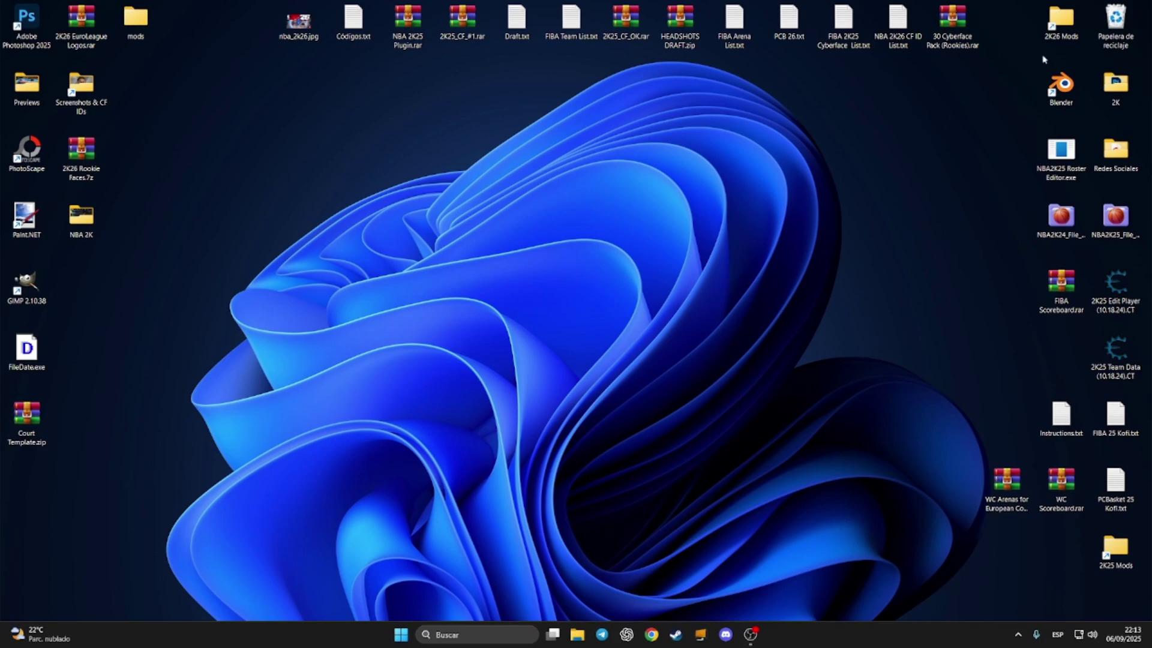
Step: Go to the NBA 2K26 game folder from the 2K26 Mods shortcut
{"action": "double_click", "coordinate": [1058, 31]}
{"action": "left_click", "coordinate": [728, 149]}
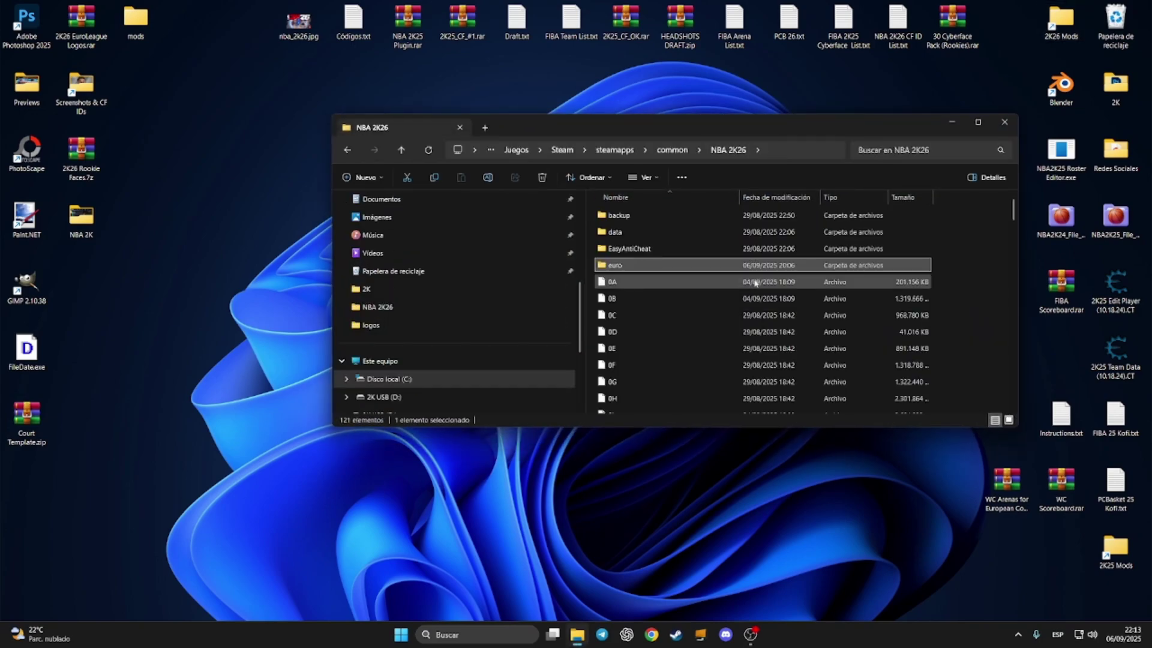
{"action": "left_click_drag", "start_coordinate": [778, 129], "coordinate": [746, 128]}
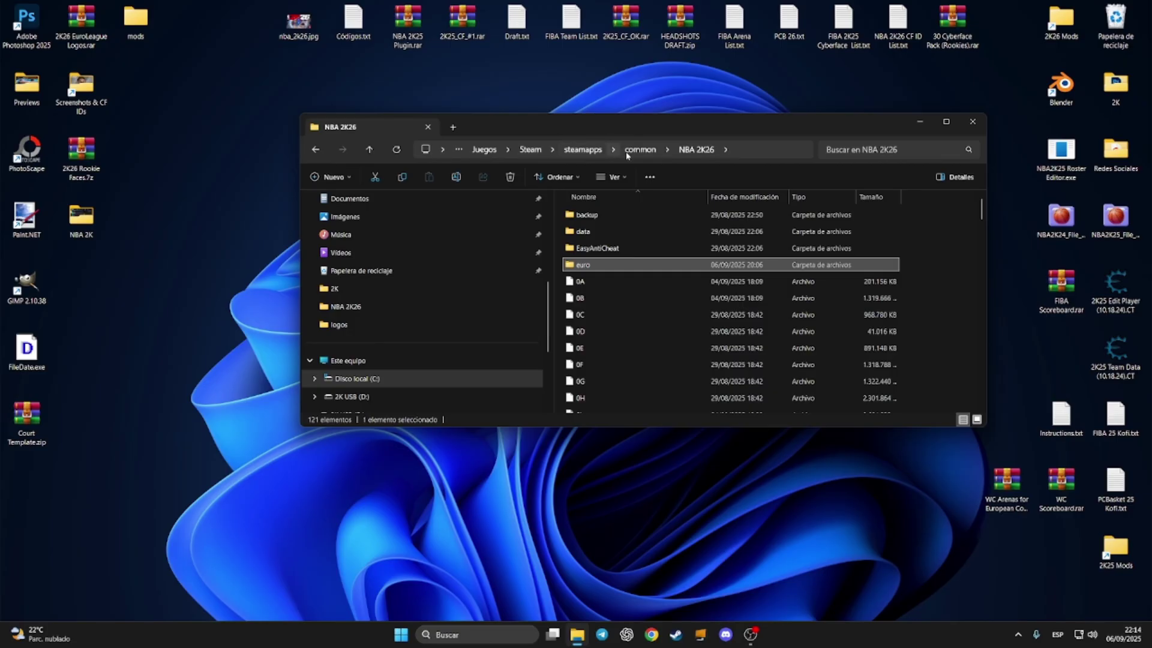
Step: Create a new folder named 'mods' in the NBA 2K26 folder
{"action": "right_click", "coordinate": [950, 302]}
{"action": "mouse_move", "coordinate": [984, 393]}
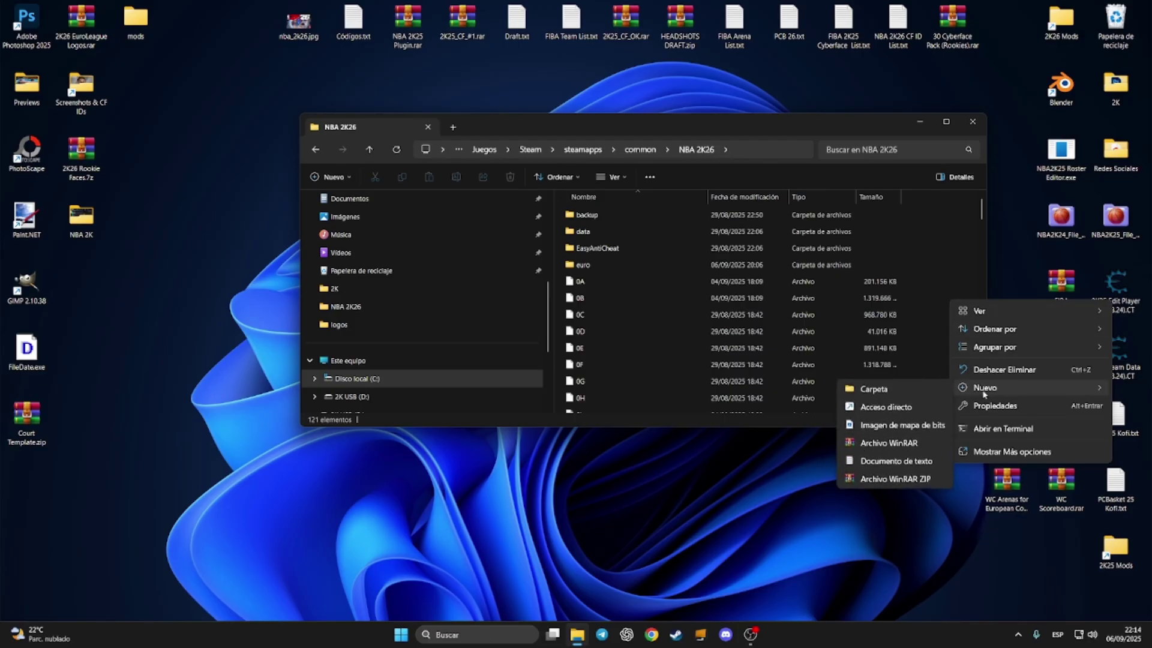
{"action": "left_click", "coordinate": [888, 387]}
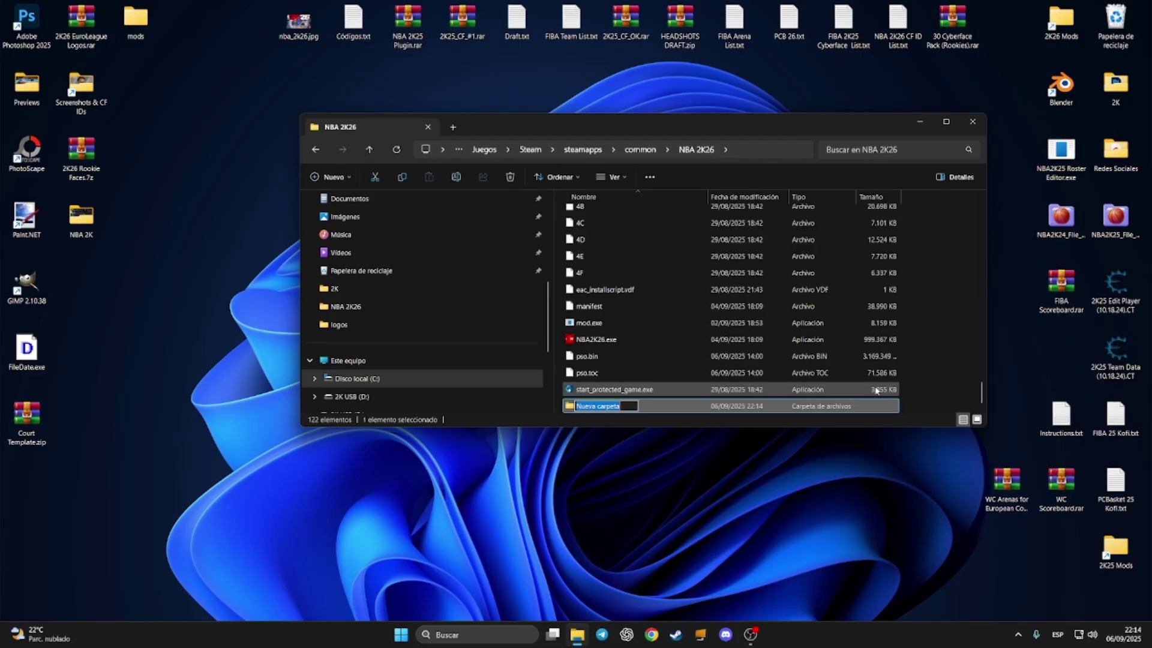
{"action": "type", "text": "mods"}
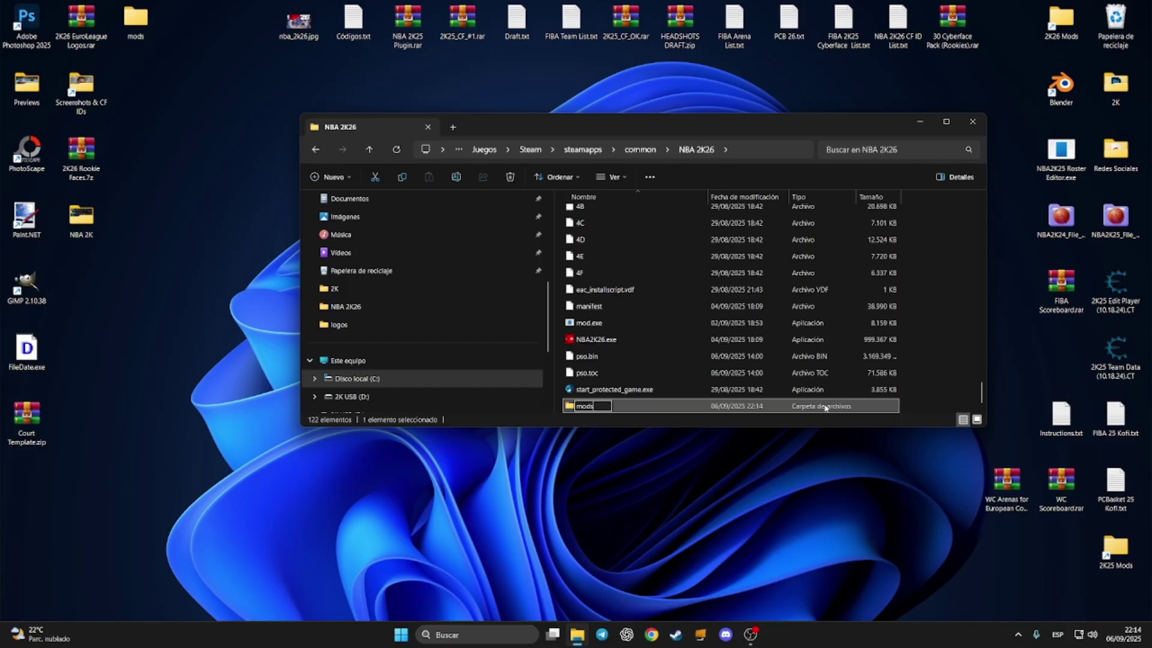
{"action": "key", "text": "Return"}
{"action": "key", "text": "Return"}
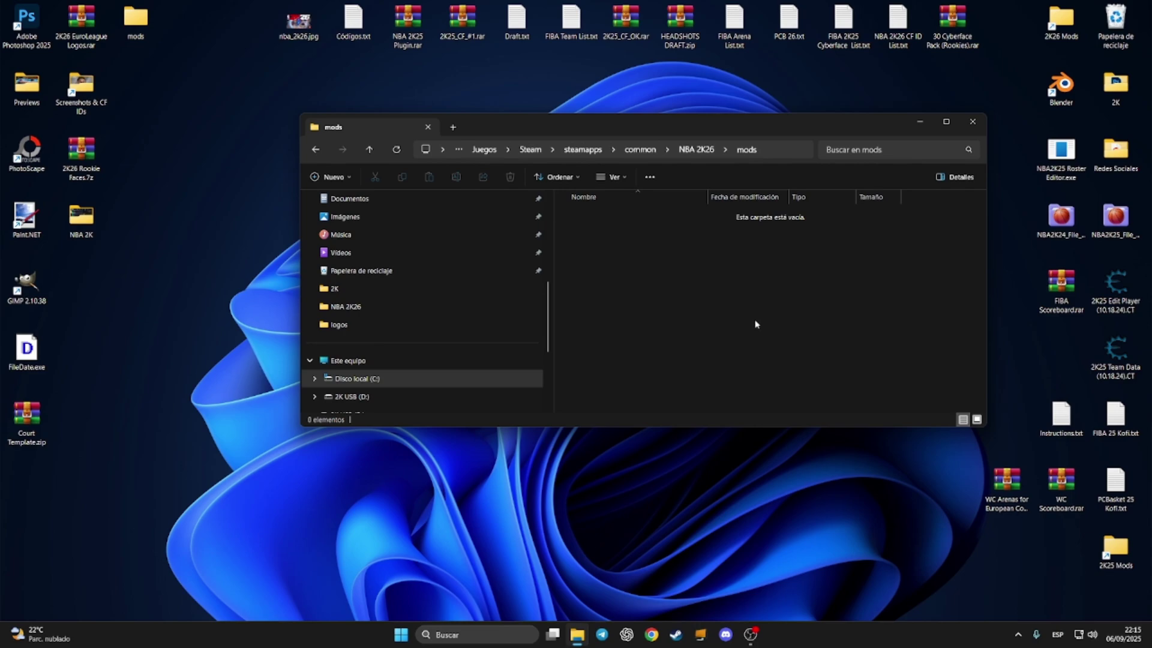
Step: Return to the NBA 2K26 folder and open the manifest file in Notepad++
{"action": "left_click", "coordinate": [696, 149]}
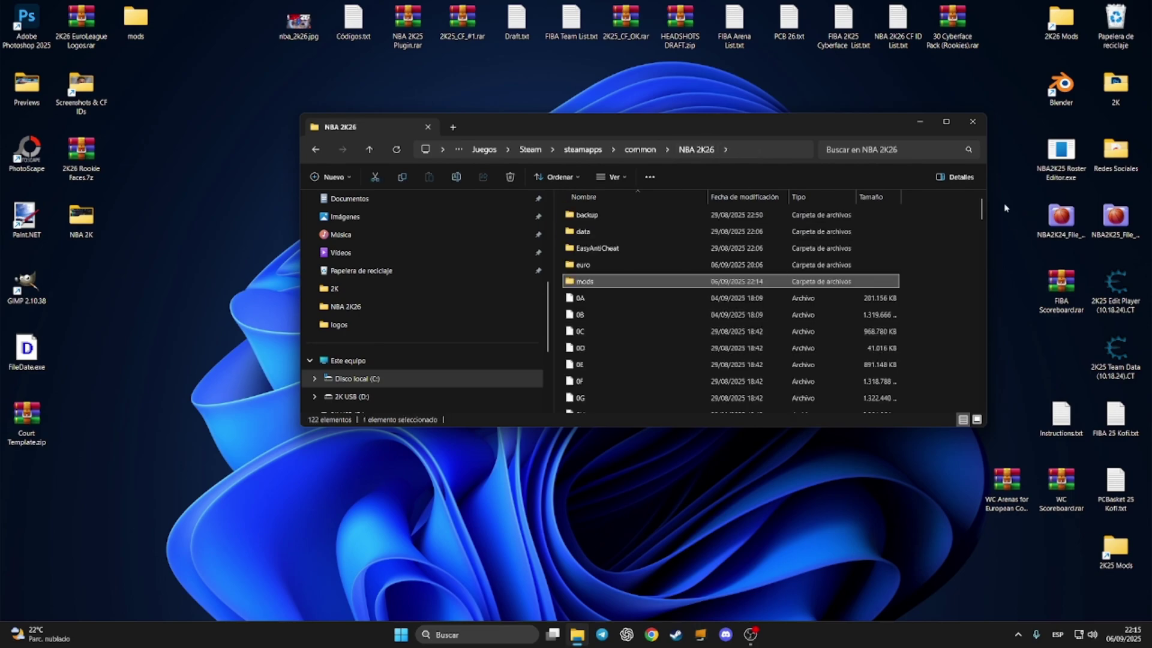
{"action": "scroll", "coordinate": [780, 335], "scroll_direction": "down", "scroll_amount": 20}
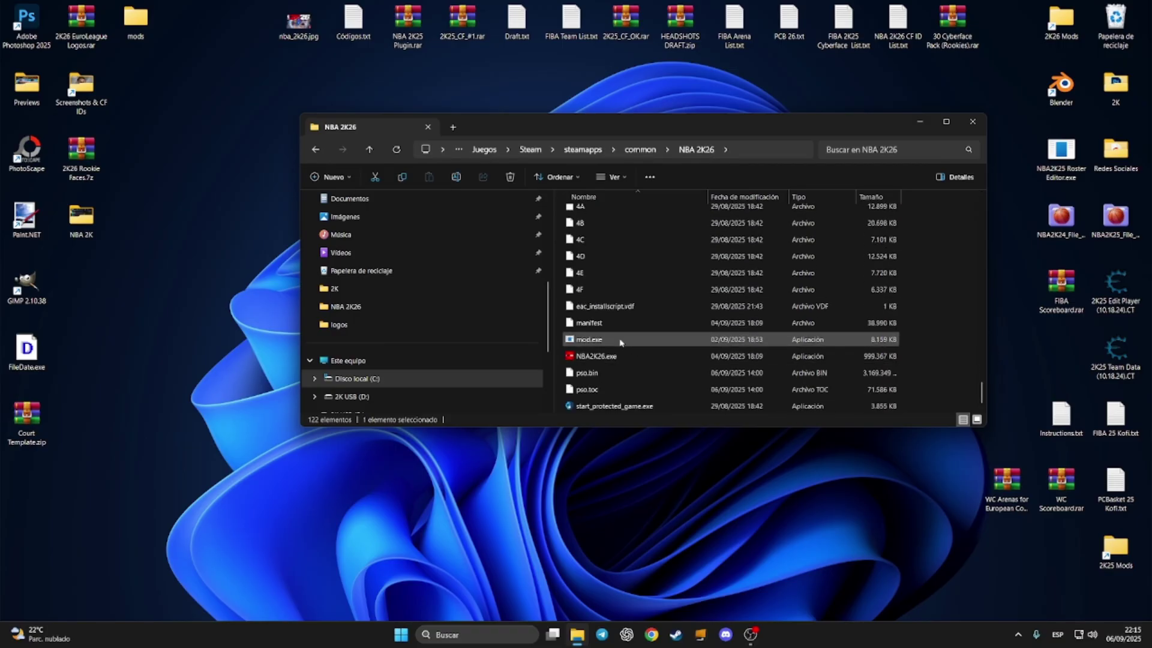
{"action": "left_click", "coordinate": [604, 324]}
{"action": "right_click", "coordinate": [604, 325]}
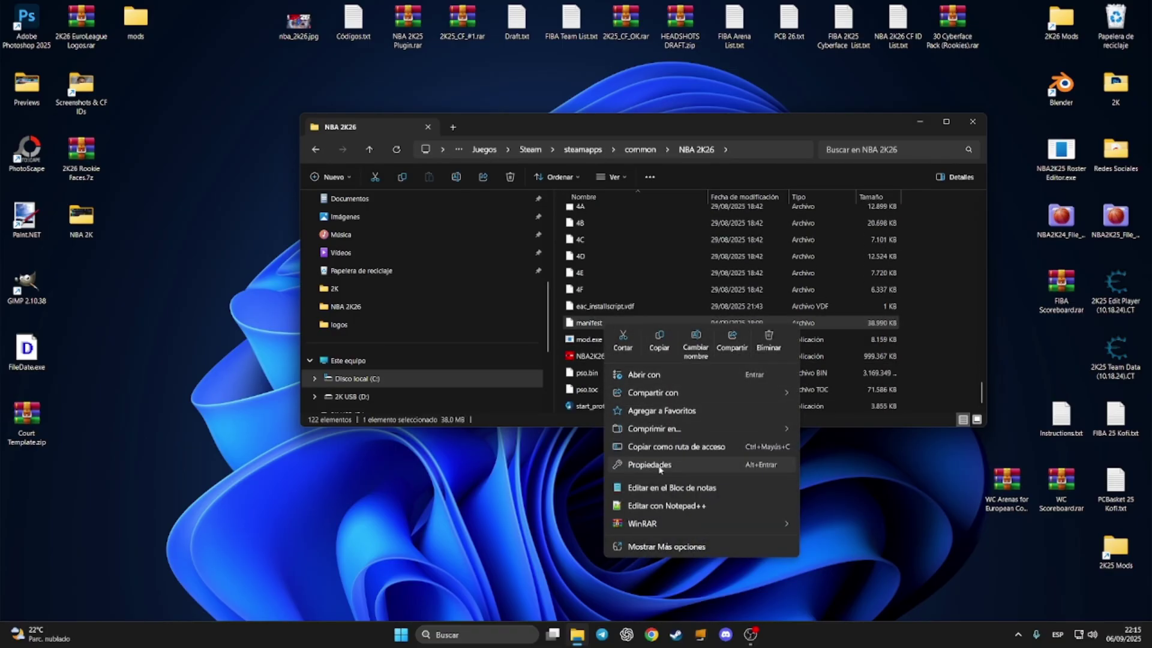
{"action": "left_click", "coordinate": [673, 507]}
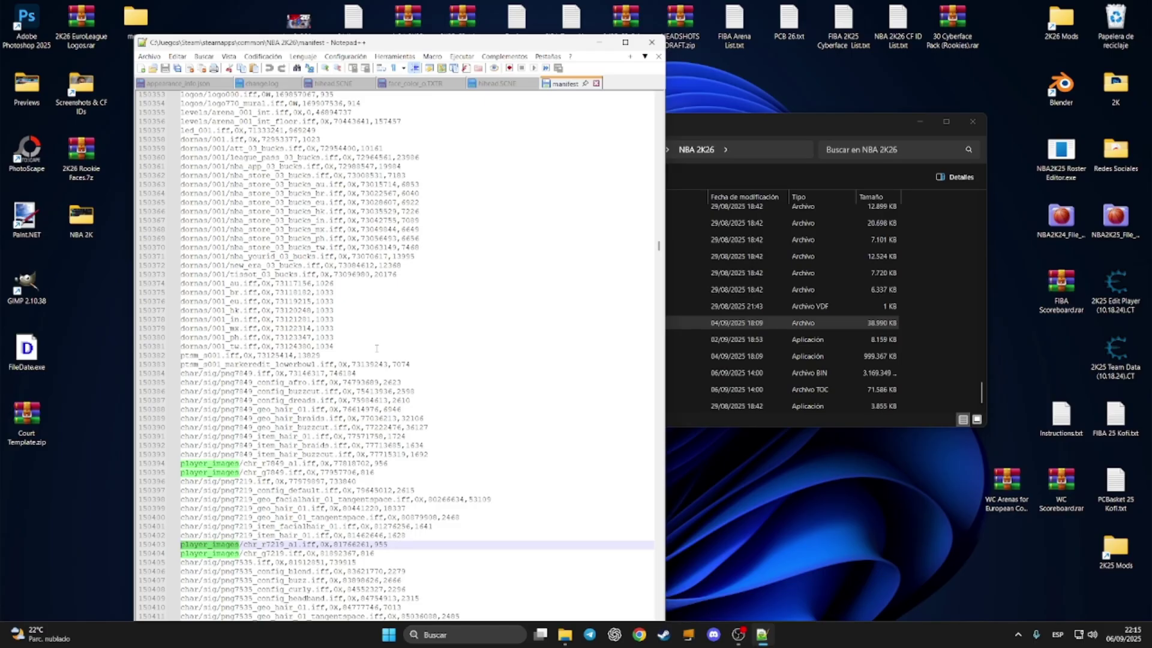
Step: Search the manifest for png1013.iff
{"action": "left_click", "coordinate": [203, 56]}
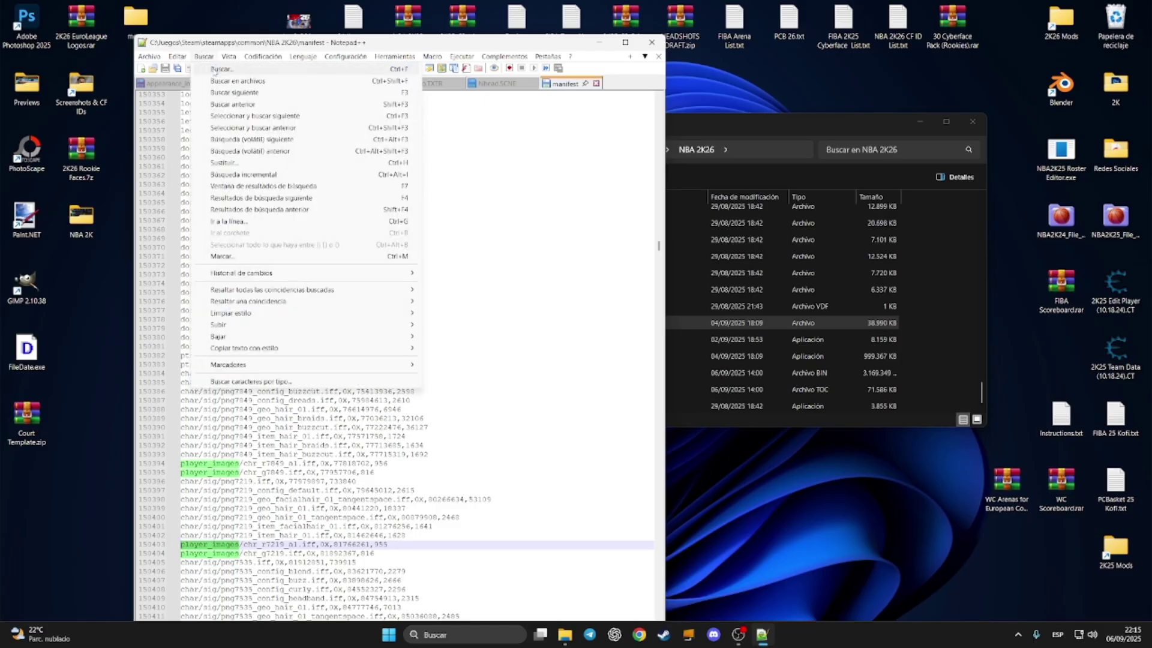
{"action": "left_click", "coordinate": [219, 75]}
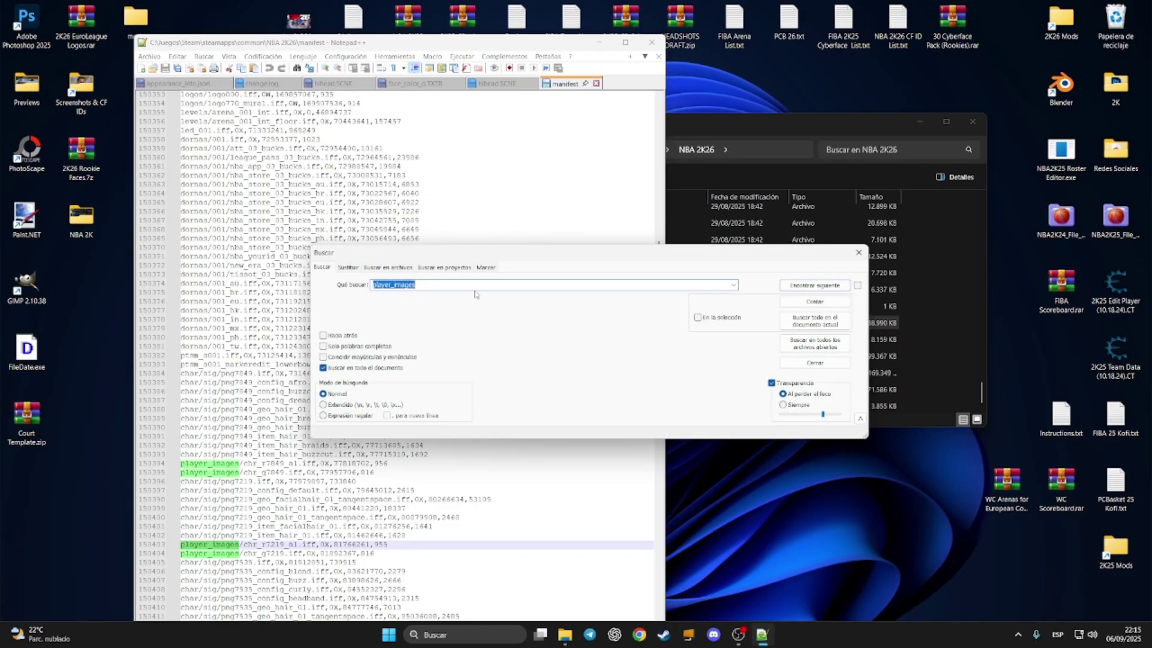
{"action": "type", "text": "png1013.if"}
{"action": "type", "text": "f"}
{"action": "key", "text": "Return"}
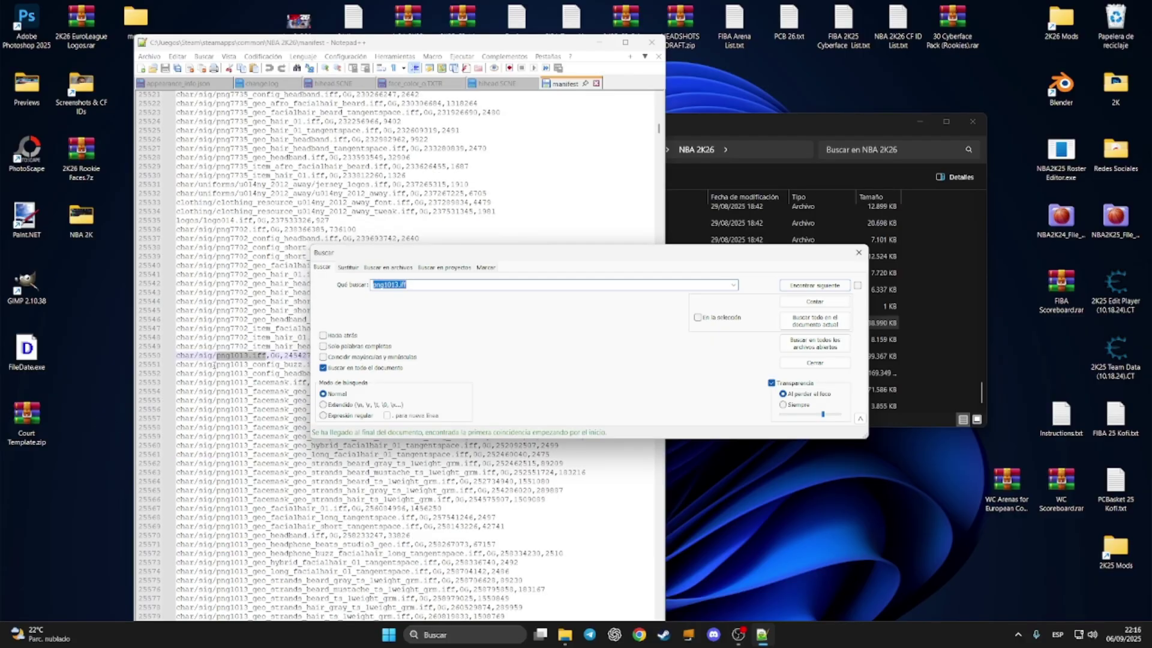
Step: Highlight every occurrence of 'sig' in the char/sig paths
{"action": "left_click", "coordinate": [252, 364]}
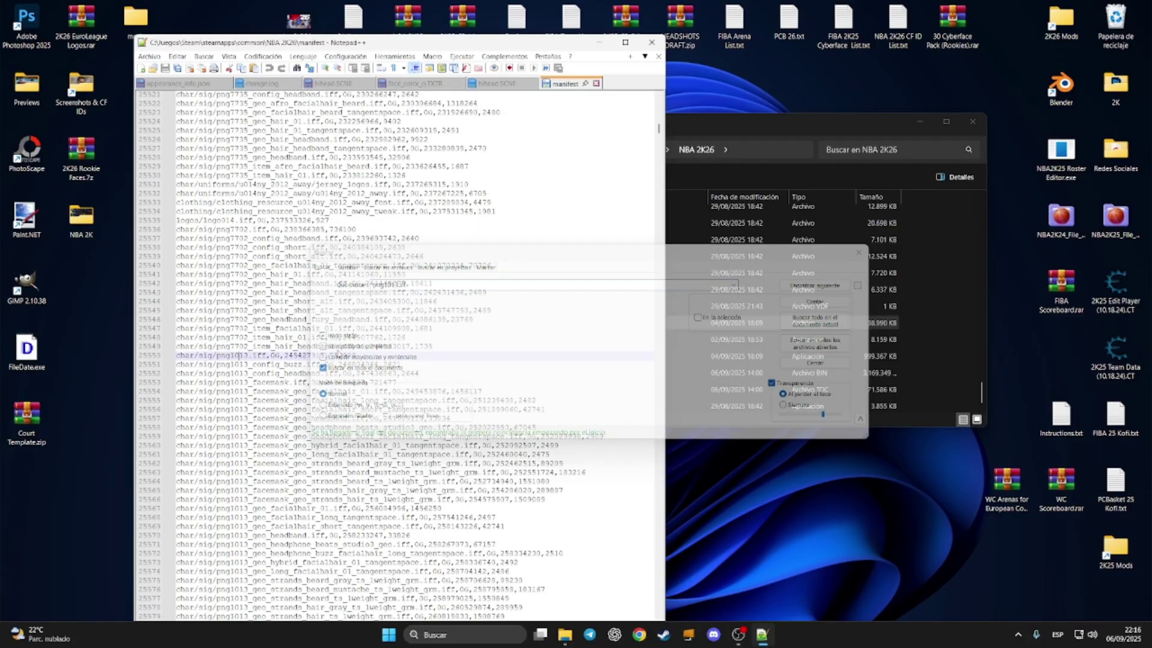
{"action": "left_click_drag", "start_coordinate": [572, 262], "coordinate": [788, 283]}
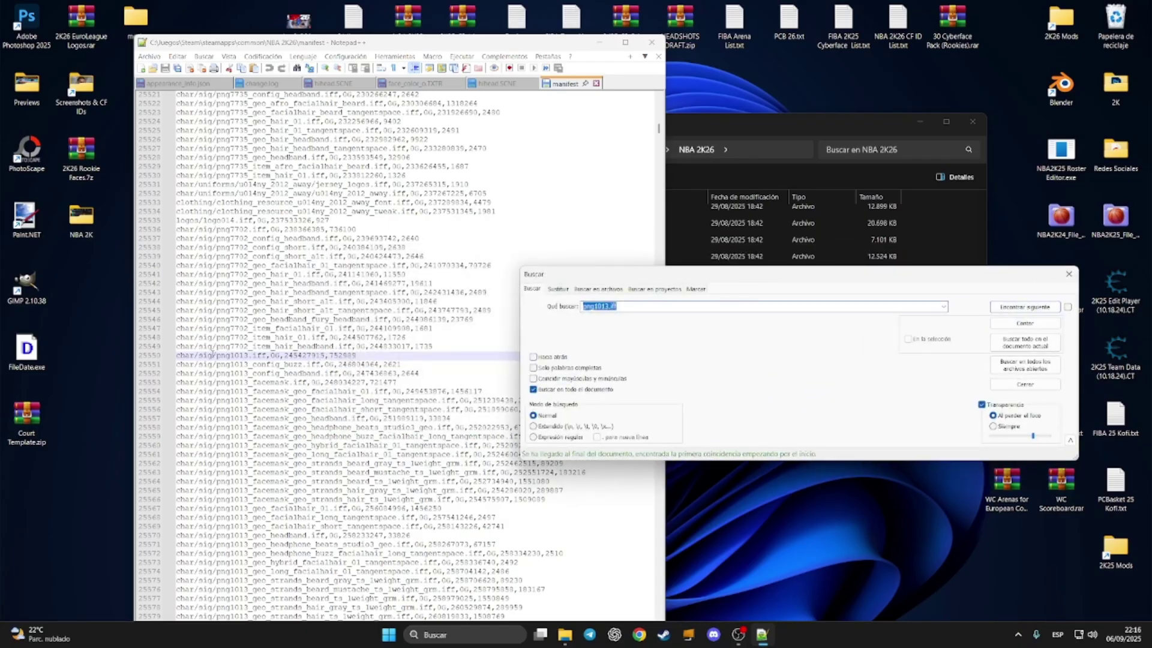
{"action": "left_click", "coordinate": [211, 355]}
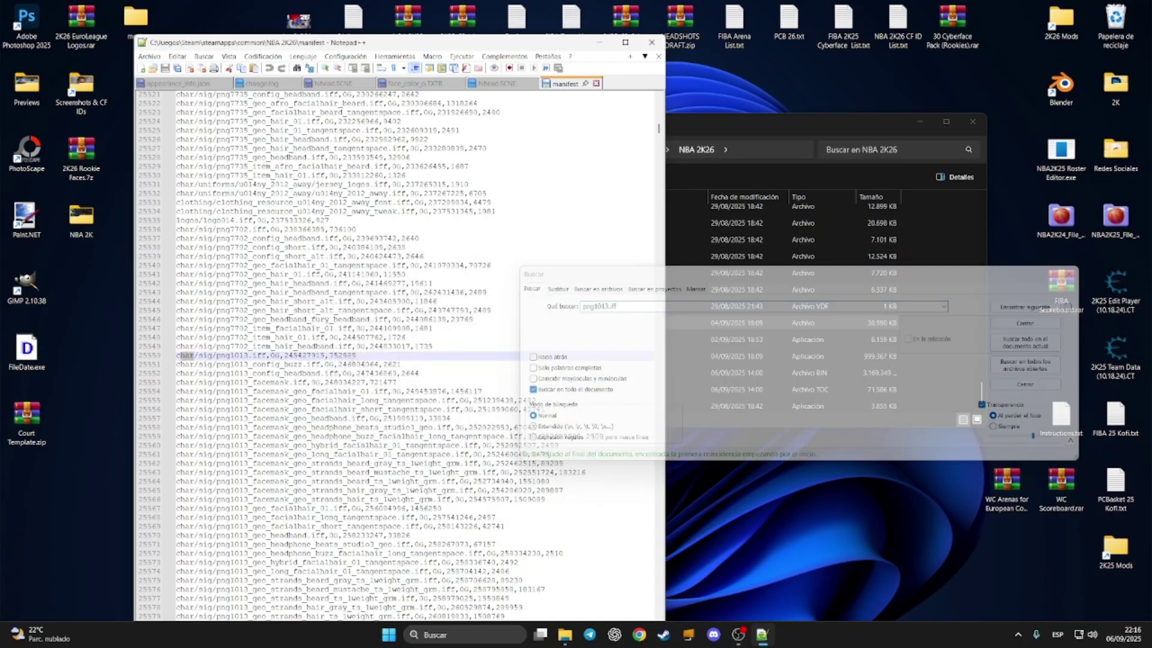
{"action": "double_click", "coordinate": [185, 355]}
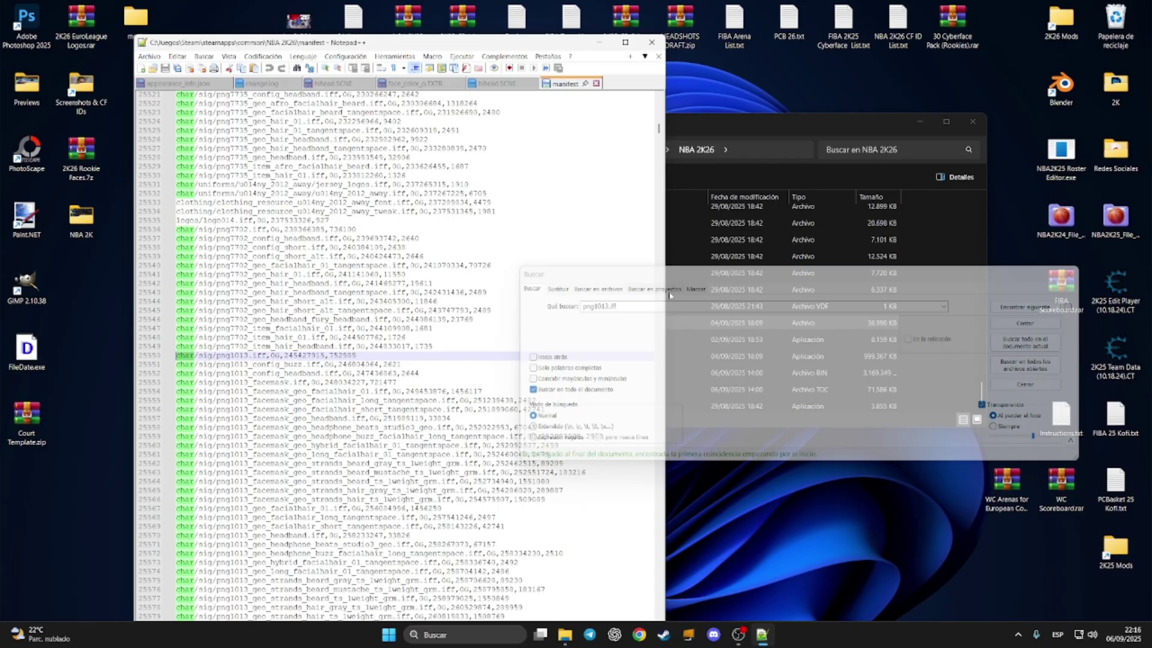
{"action": "left_click", "coordinate": [188, 357]}
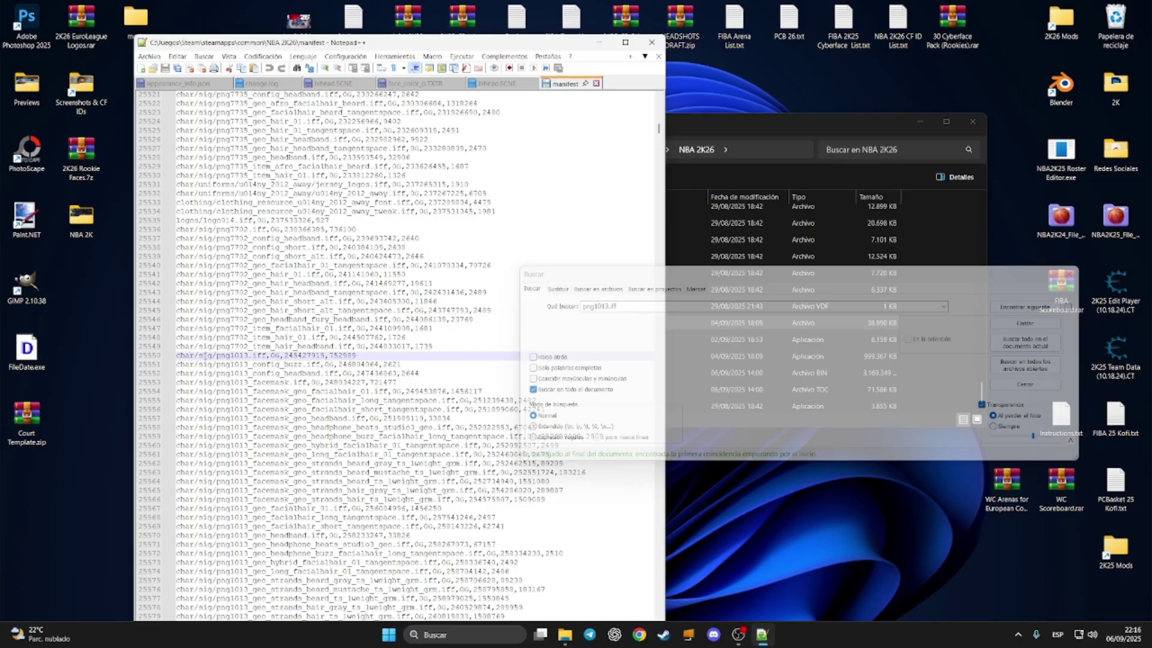
{"action": "double_click", "coordinate": [208, 355]}
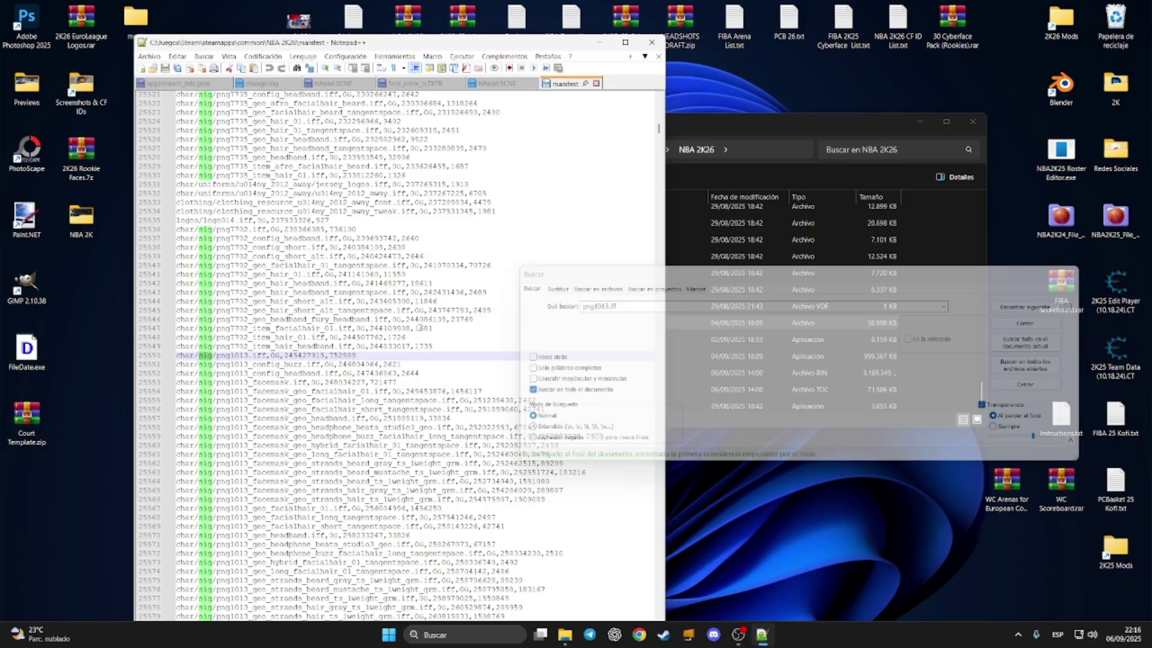
Step: Open the mods folder and create a 'char' folder inside it
{"action": "left_click", "coordinate": [939, 240]}
{"action": "scroll", "coordinate": [624, 270], "scroll_direction": "down", "scroll_amount": 5}
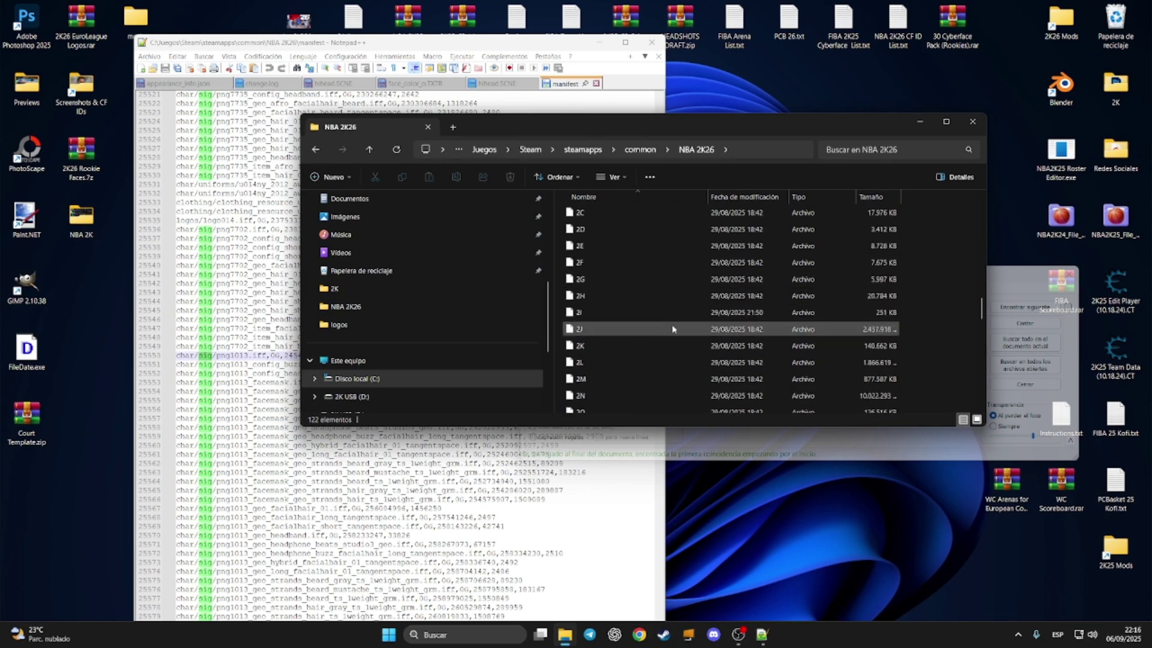
{"action": "scroll", "coordinate": [670, 319], "scroll_direction": "up", "scroll_amount": 5}
{"action": "double_click", "coordinate": [594, 281]}
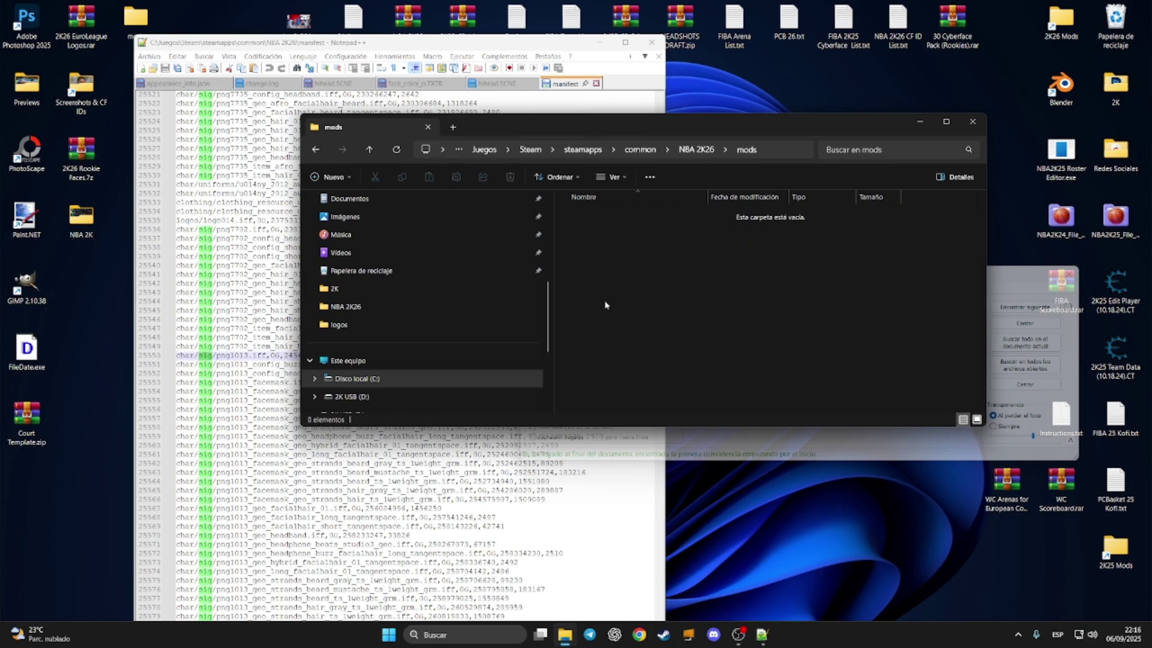
{"action": "left_click_drag", "start_coordinate": [696, 129], "coordinate": [773, 123]}
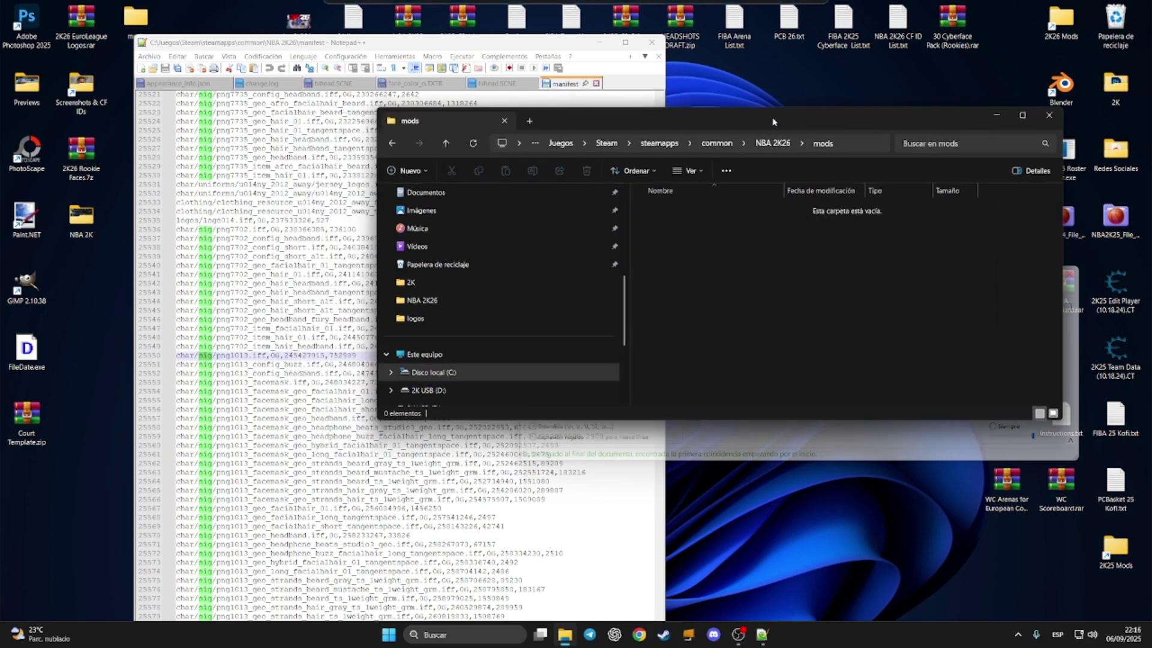
{"action": "right_click", "coordinate": [732, 315]}
{"action": "mouse_move", "coordinate": [745, 358]}
{"action": "left_click", "coordinate": [915, 357]}
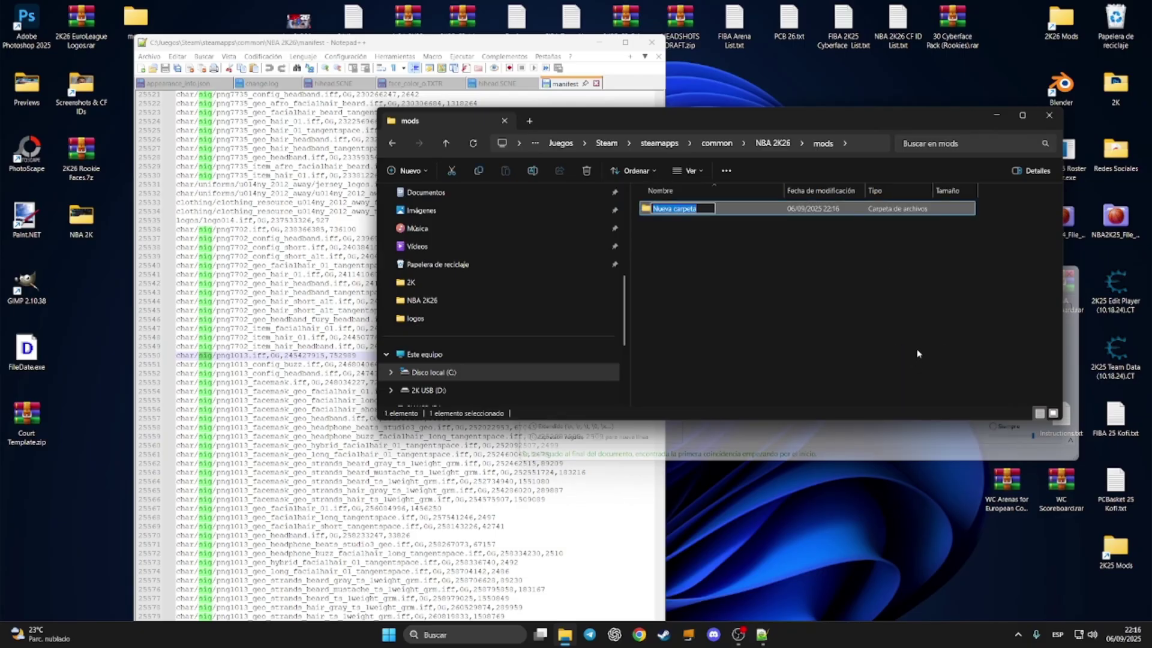
{"action": "type", "text": "char"}
{"action": "key", "text": "Return"}
{"action": "key", "text": "Return"}
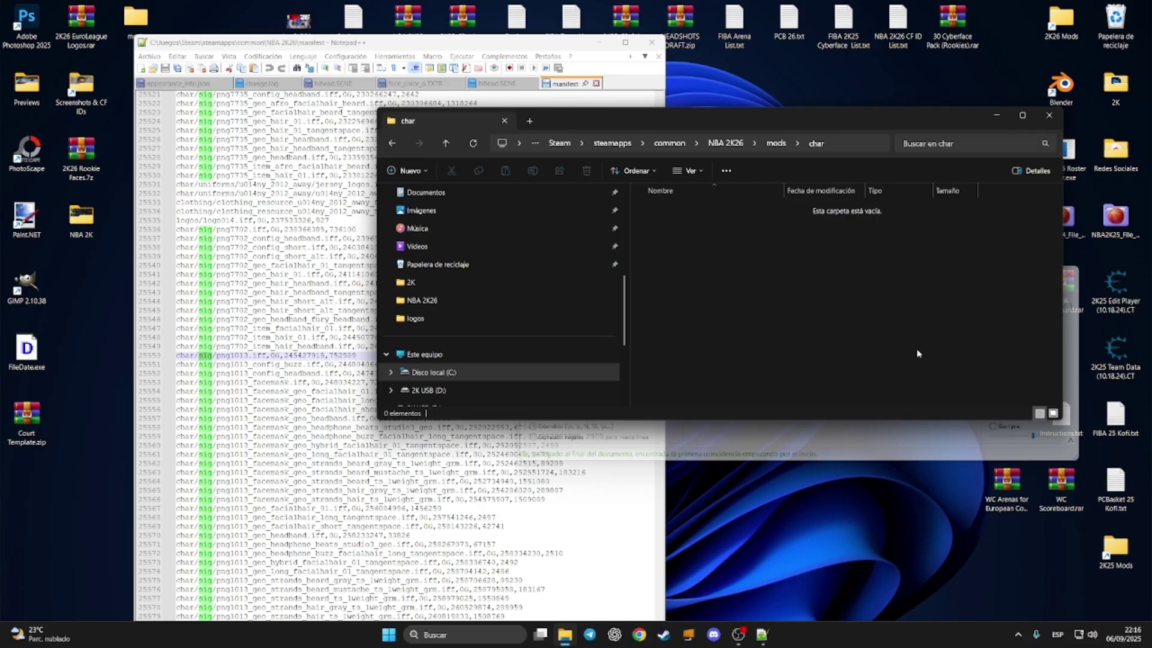
Step: Create a 'sig' folder inside char and open it
{"action": "right_click", "coordinate": [864, 334]}
{"action": "mouse_move", "coordinate": [922, 412]}
{"action": "left_click", "coordinate": [1047, 413]}
{"action": "type", "text": "sig"}
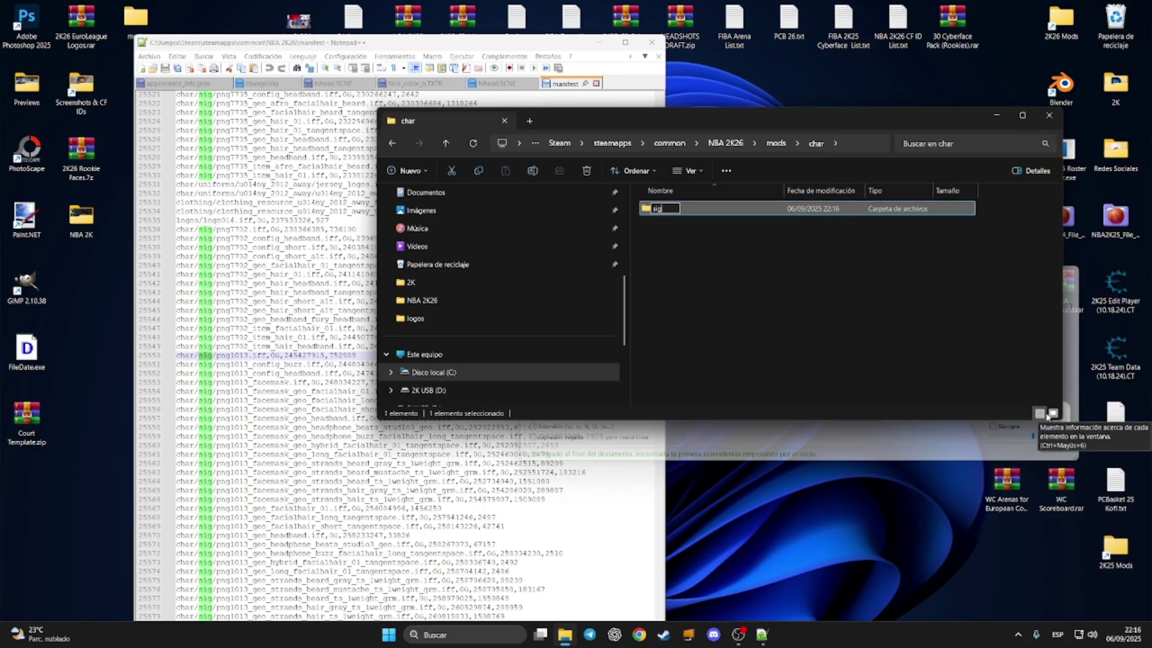
{"action": "key", "text": "Return"}
{"action": "double_click", "coordinate": [695, 209]}
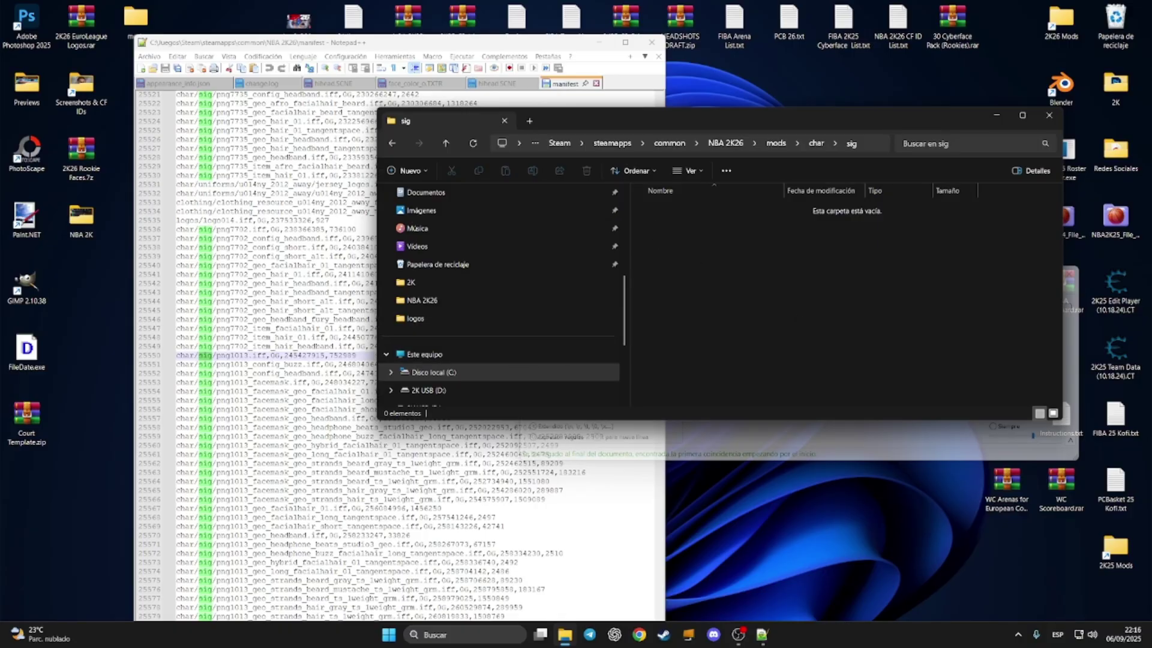
Step: Find logo558.iff in the manifest and highlight every 'logos' on line 69033
{"action": "left_click", "coordinate": [765, 447]}
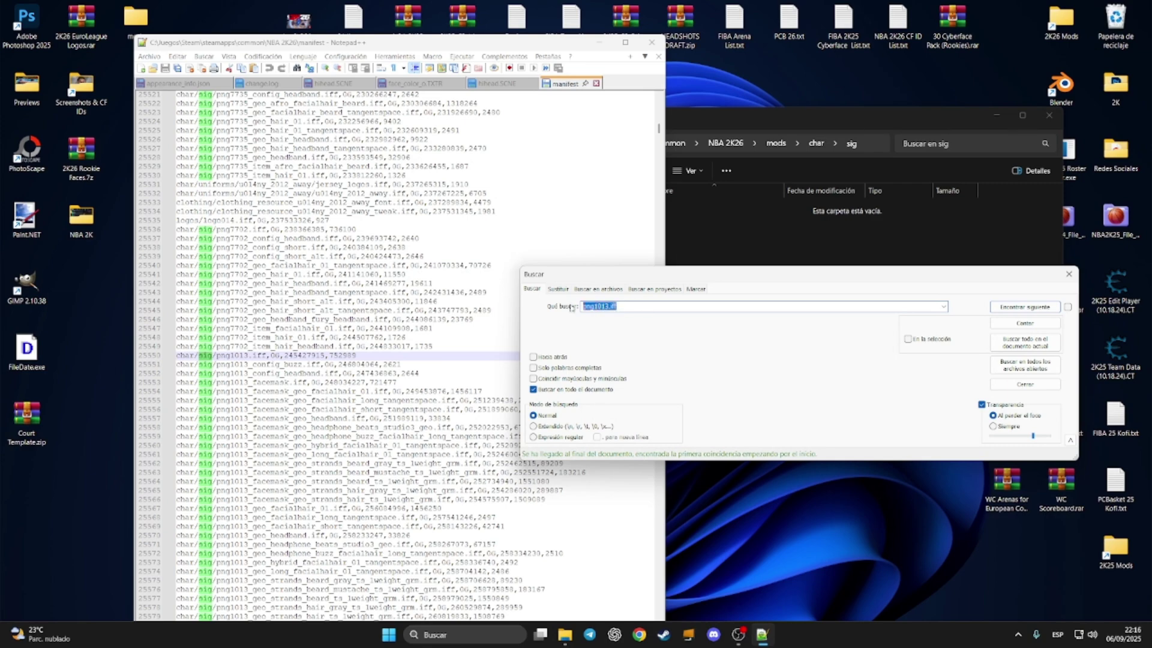
{"action": "type", "text": "logo558"}
{"action": "key", "text": "Return"}
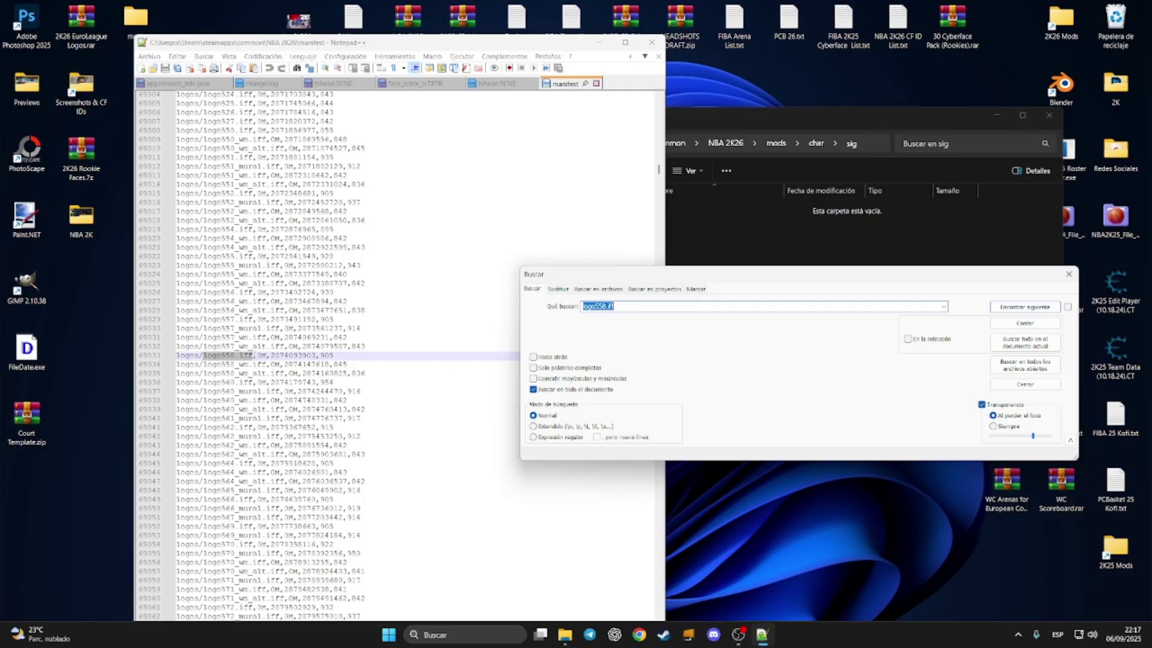
{"action": "left_click", "coordinate": [204, 357]}
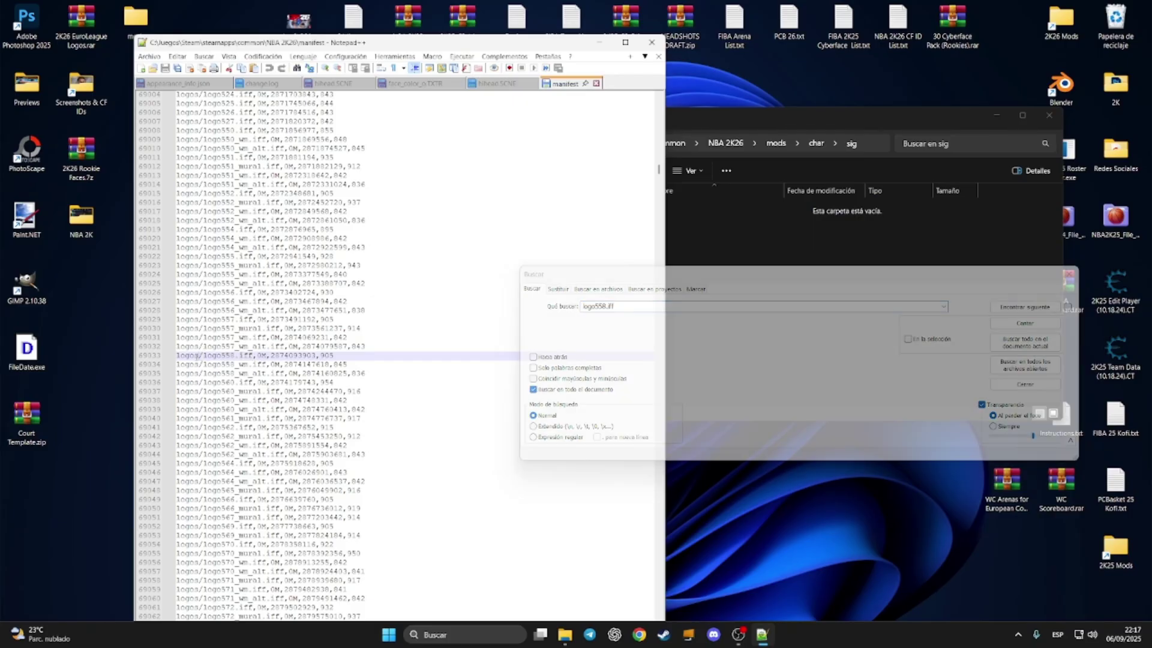
{"action": "double_click", "coordinate": [196, 356]}
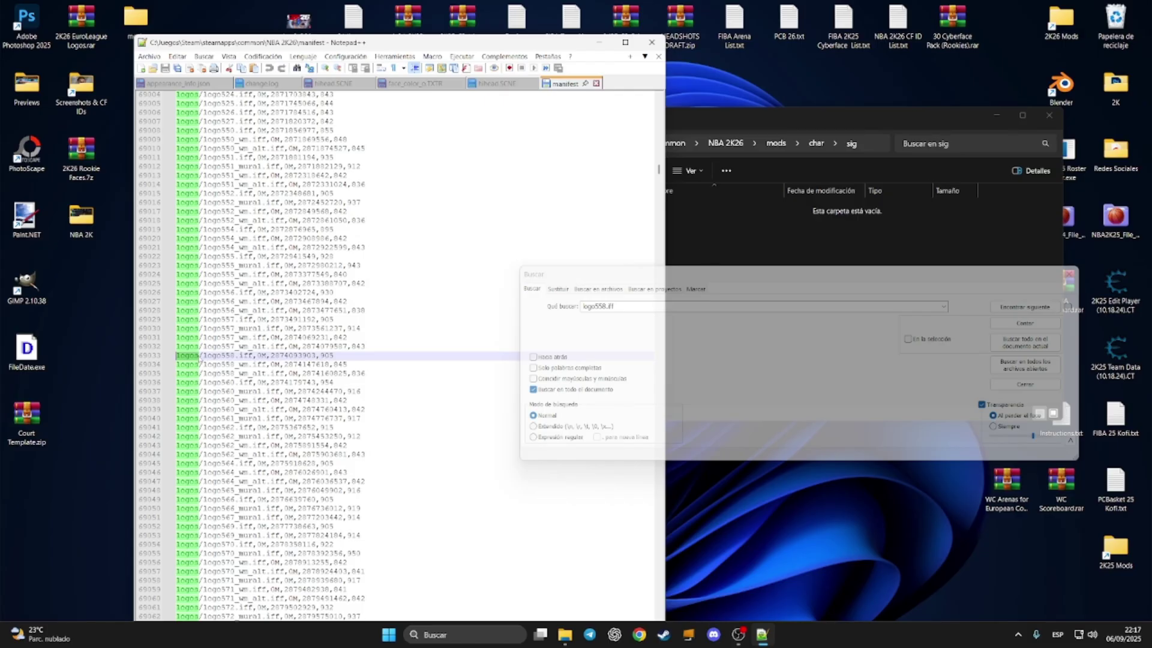
Step: Back in mods, create a 'logos' folder beside char and open it
{"action": "left_click", "coordinate": [782, 229]}
{"action": "left_click", "coordinate": [776, 142]}
{"action": "right_click", "coordinate": [753, 332]}
{"action": "mouse_move", "coordinate": [789, 416]}
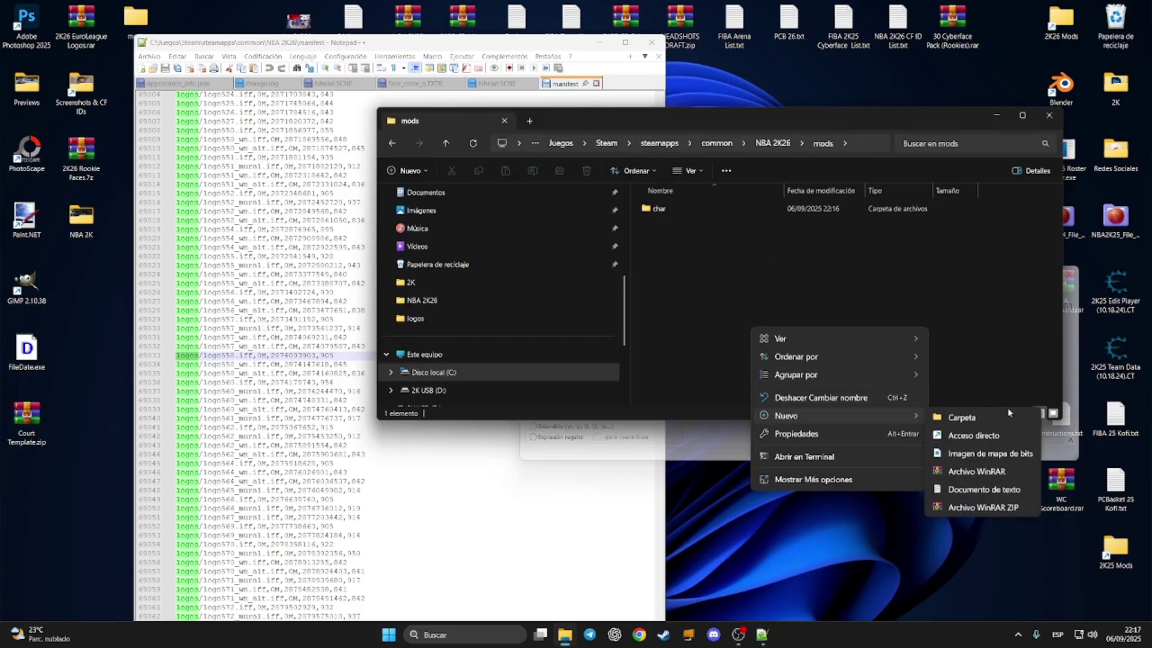
{"action": "left_click", "coordinate": [982, 418]}
{"action": "type", "text": "logos"}
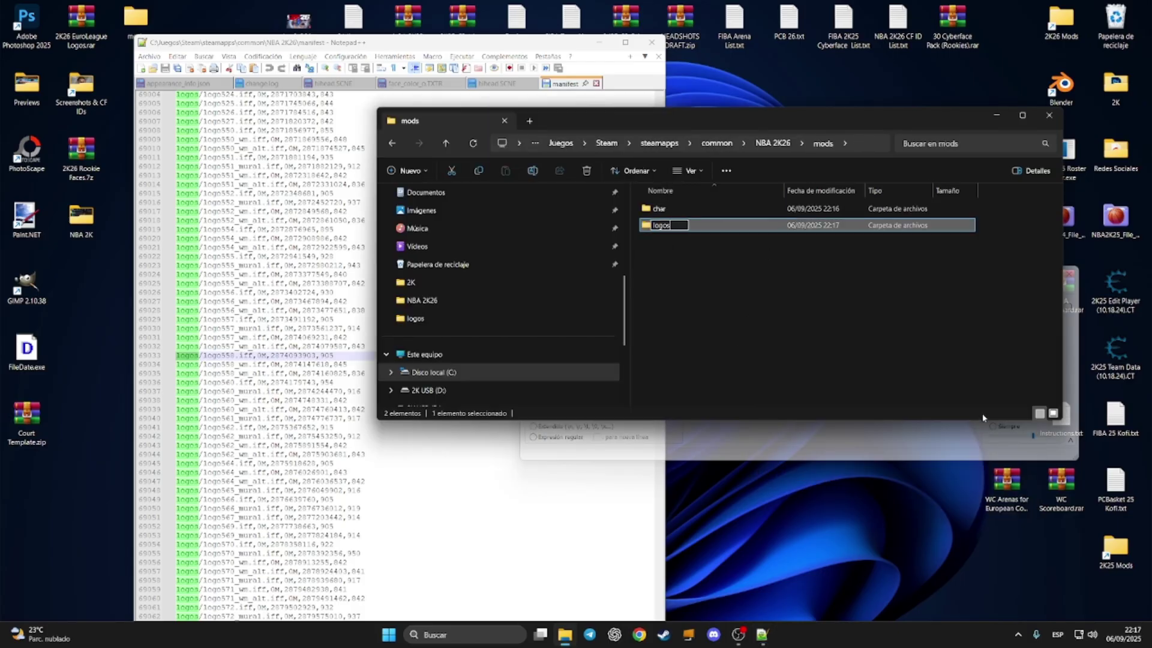
{"action": "key", "text": "Return"}
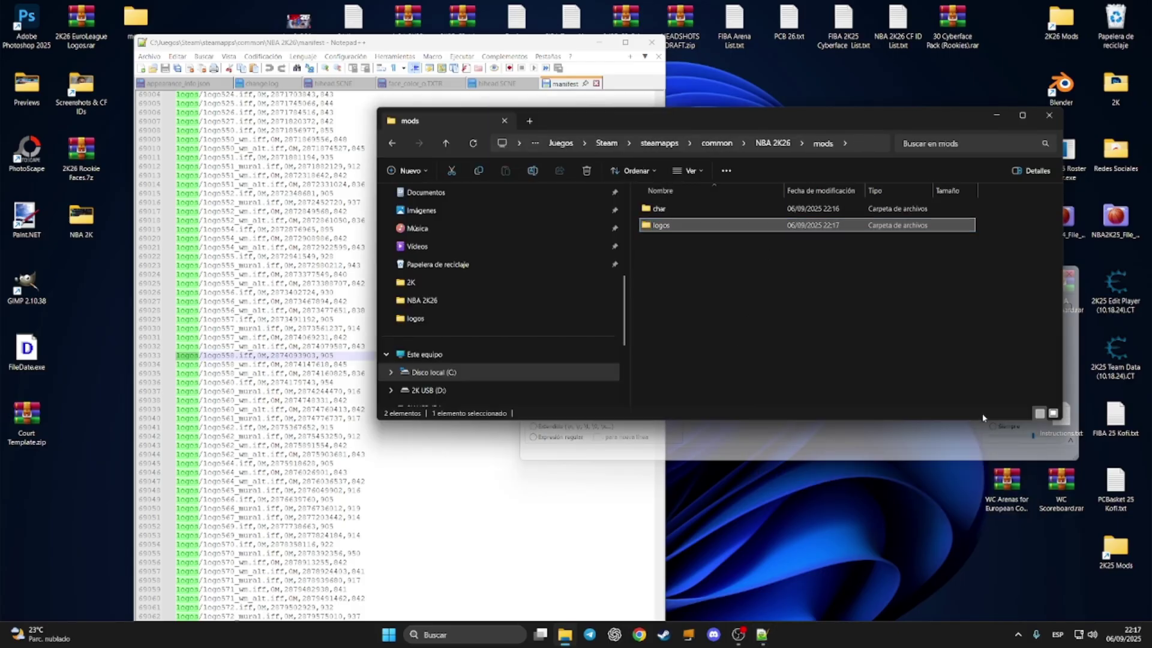
{"action": "double_click", "coordinate": [677, 227]}
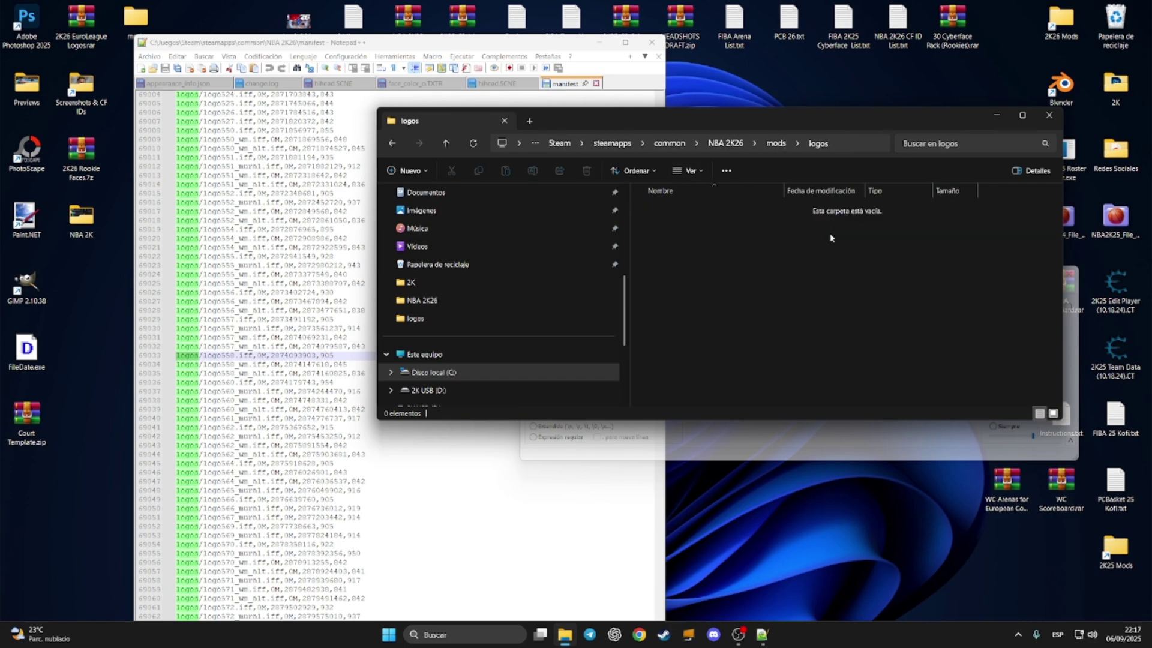